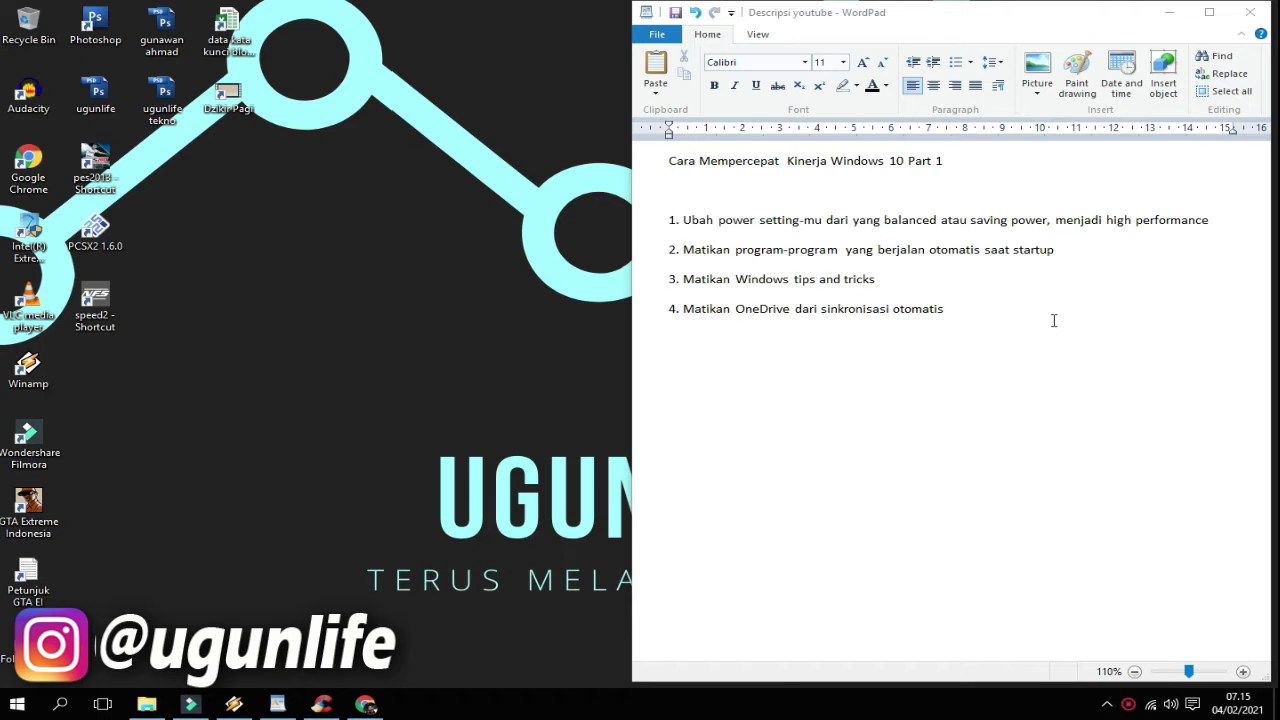
Switch the Windows power plan to High performance in the additional power settings, and close the power and system settings windows
key("super")
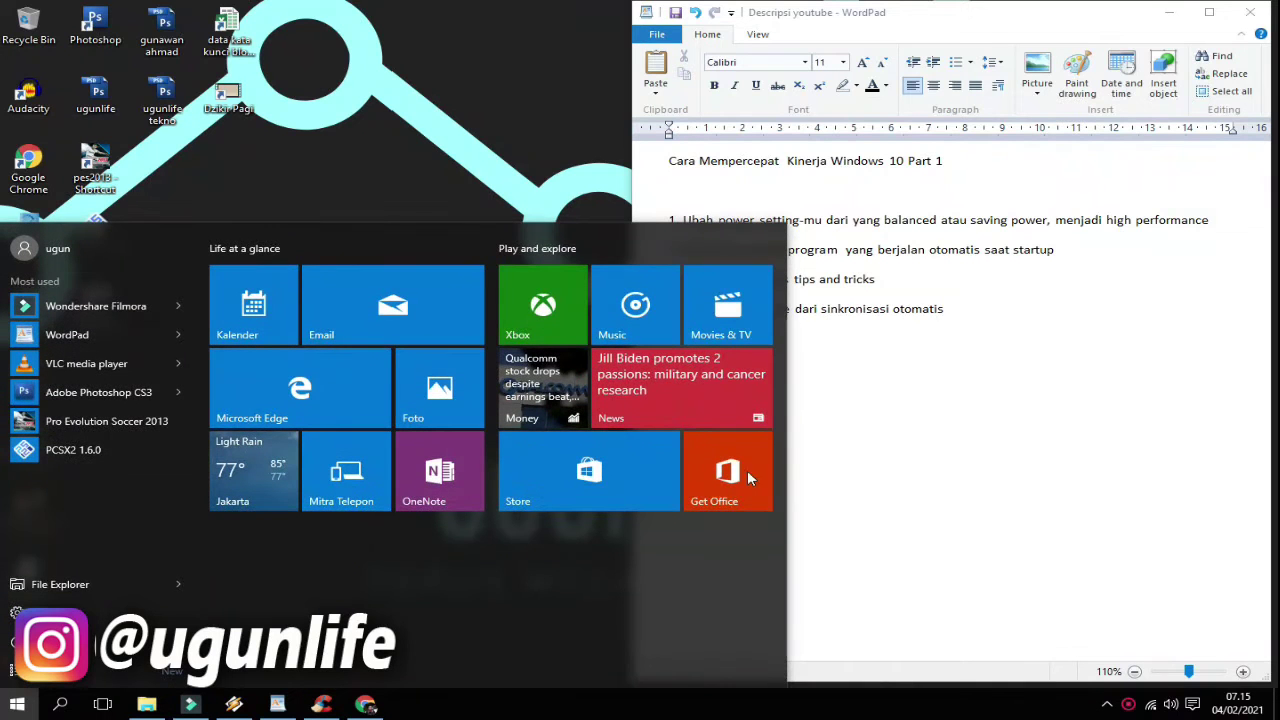
left_click(14, 612)
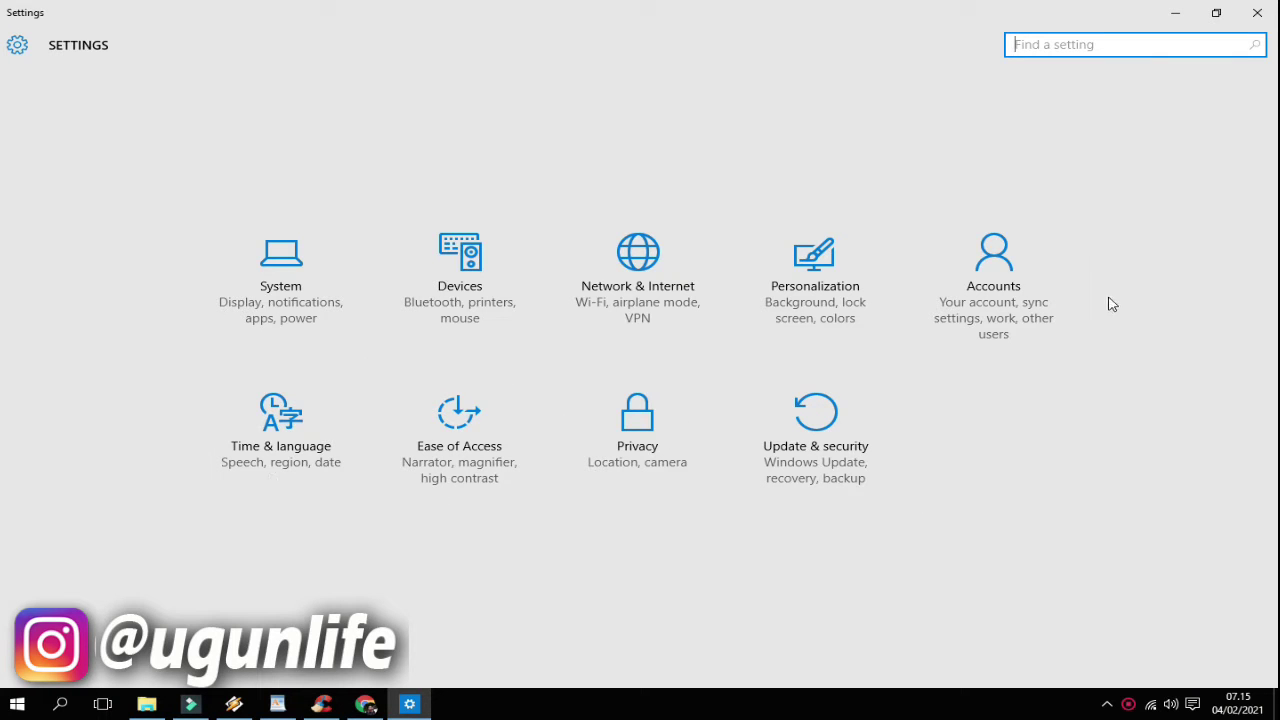
left_click(259, 304)
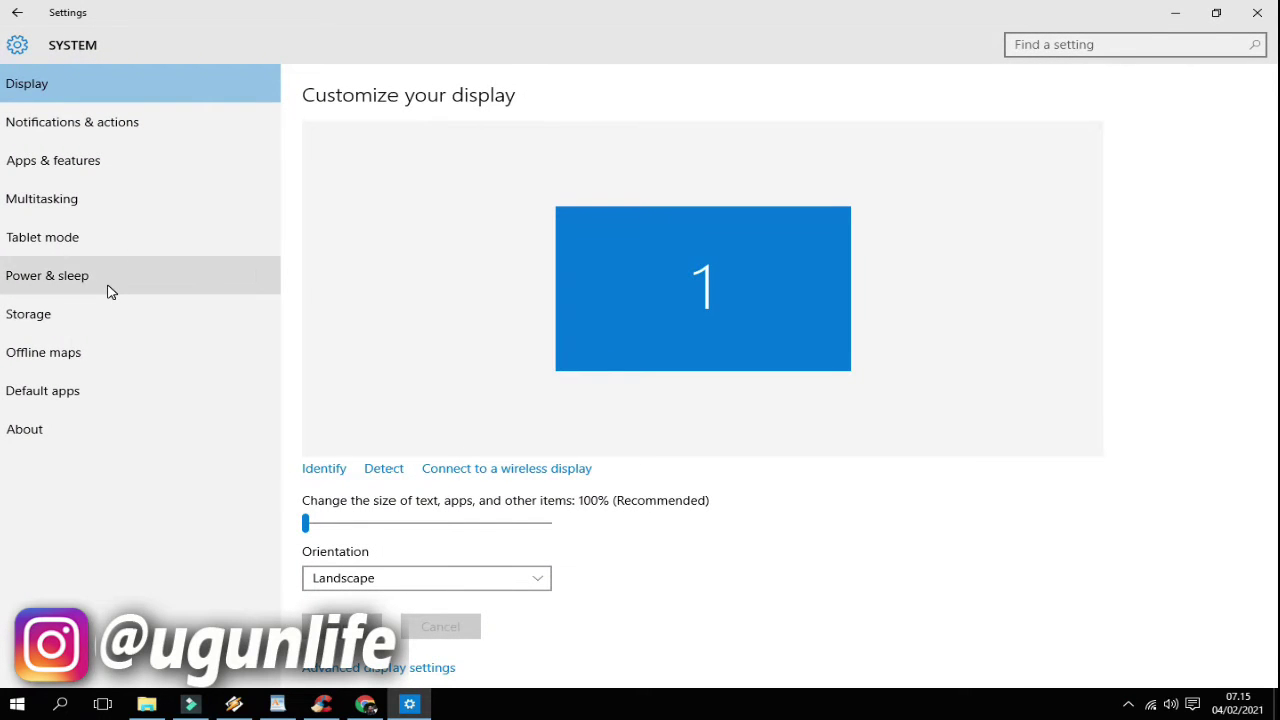
left_click(110, 291)
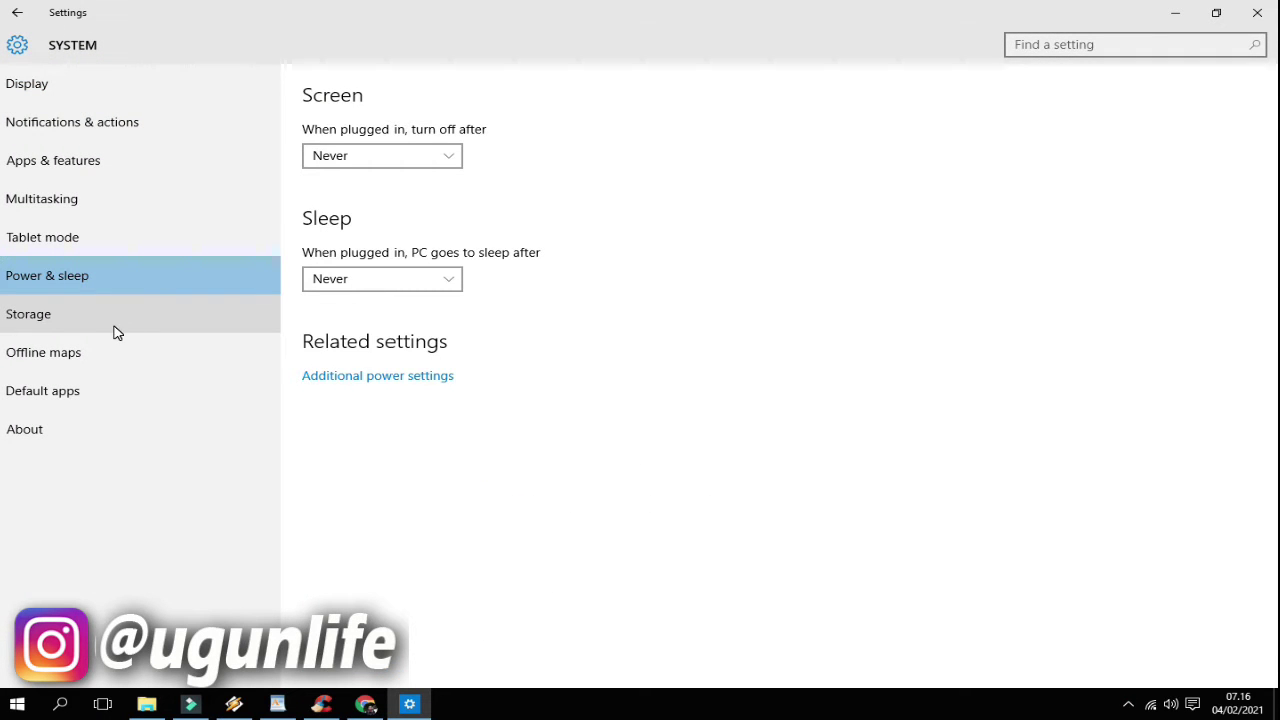
left_click(376, 378)
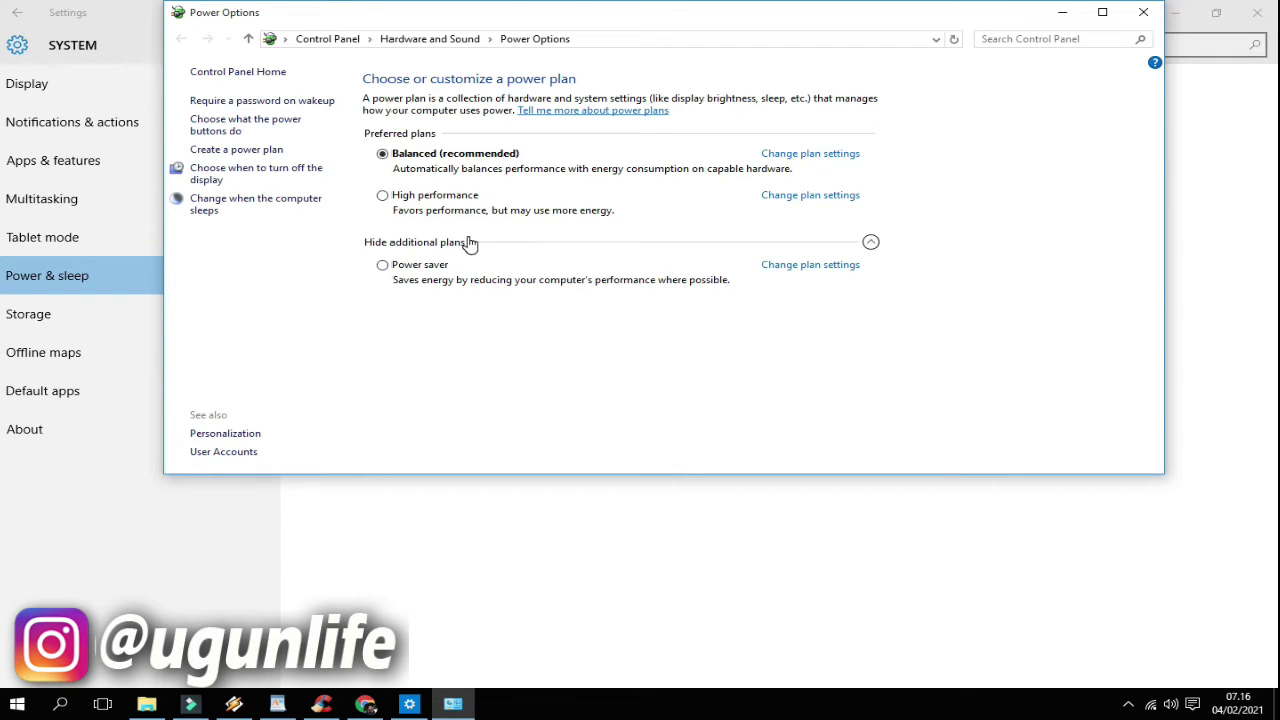
left_click(382, 195)
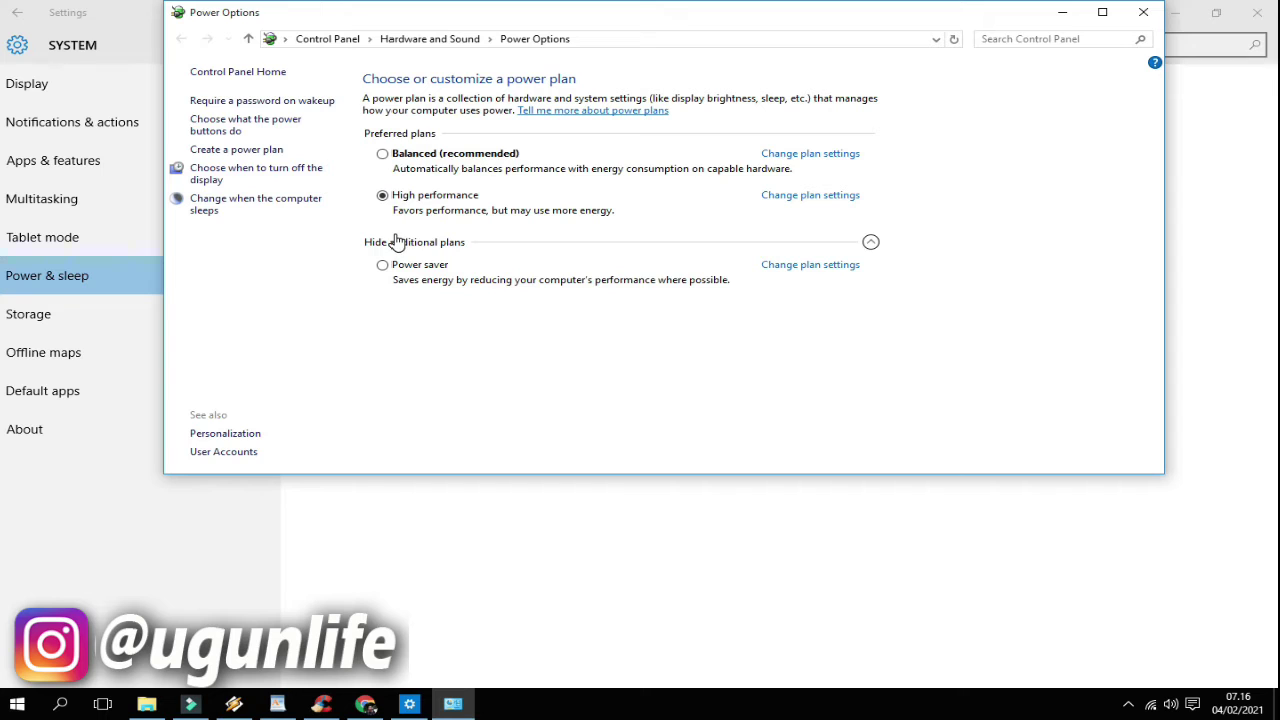
left_click(1143, 12)
left_click(1257, 12)
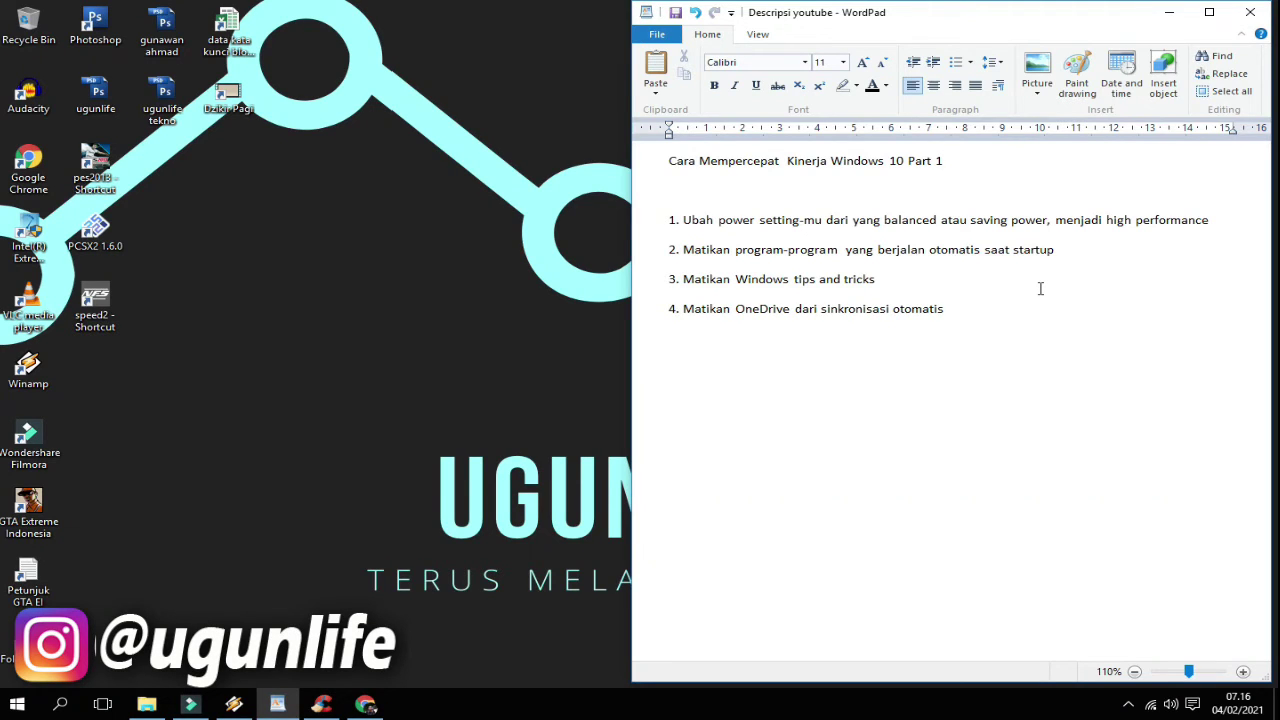
Disable Microsoft OneDrive from running at startup in Task Manager, and close Task Manager
key("ctrl+shift+Escape")
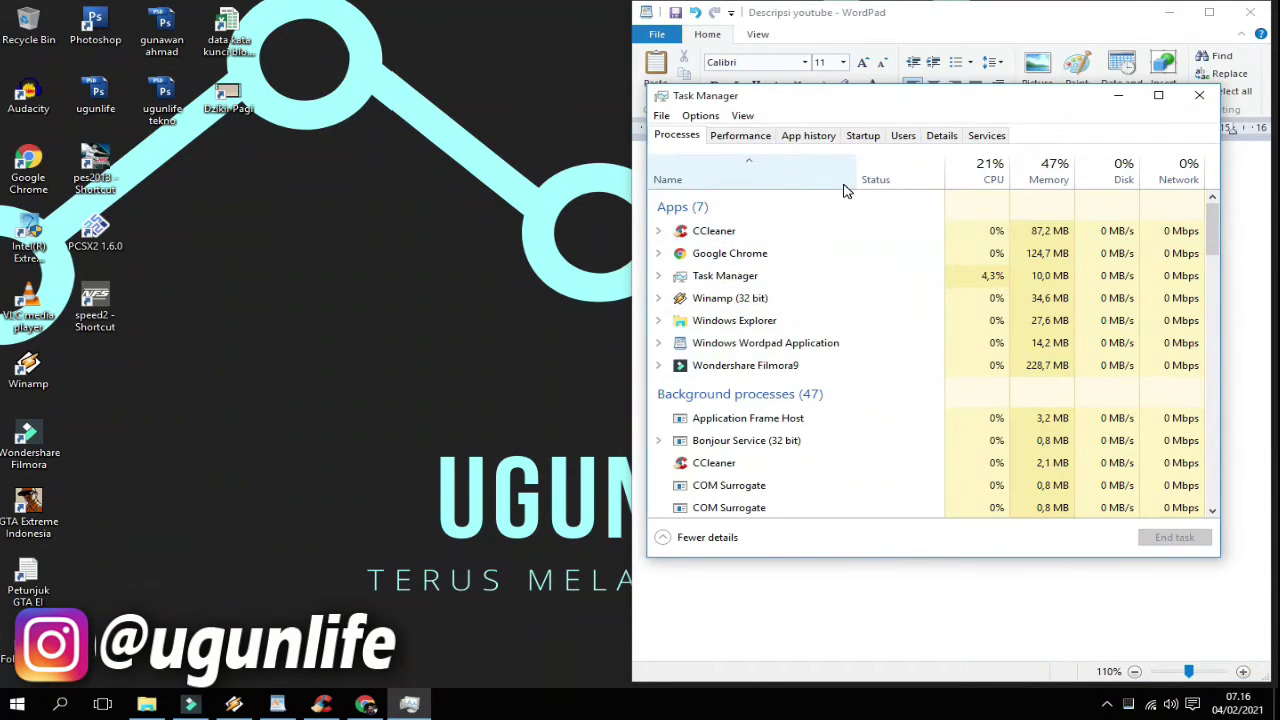
left_click(863, 135)
left_click_drag(944, 95, 448, 148)
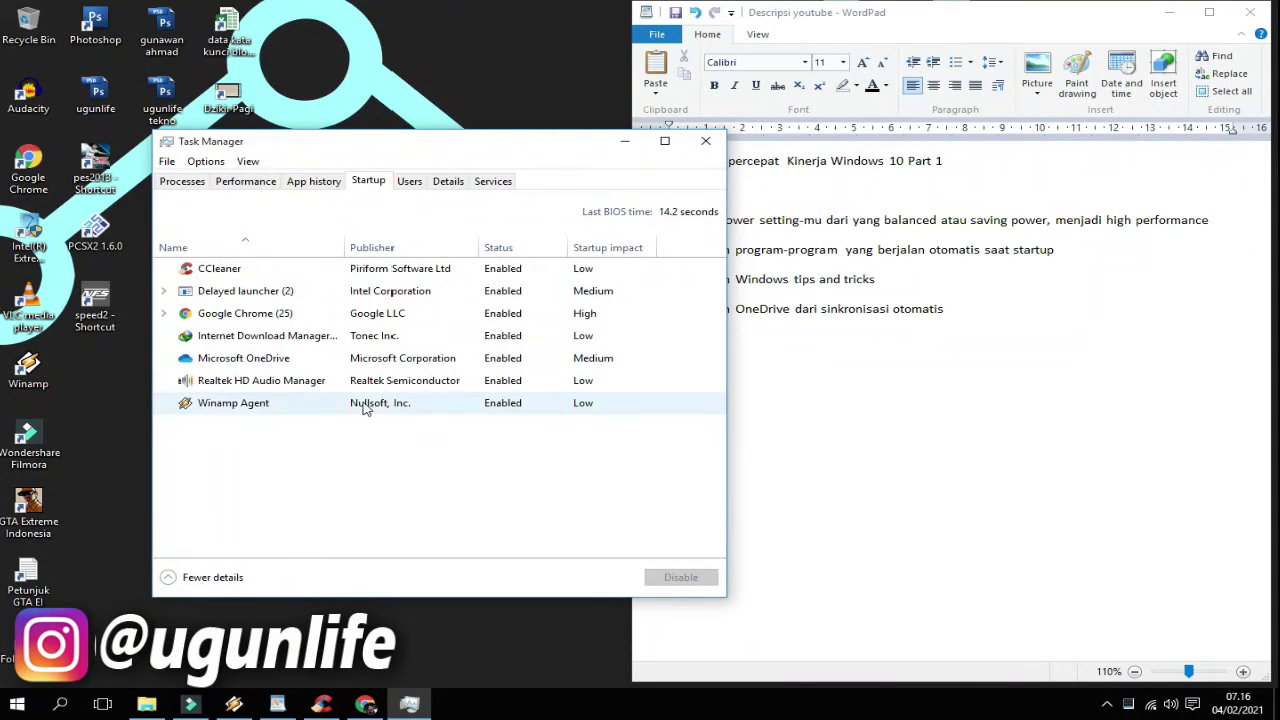
left_click(220, 366)
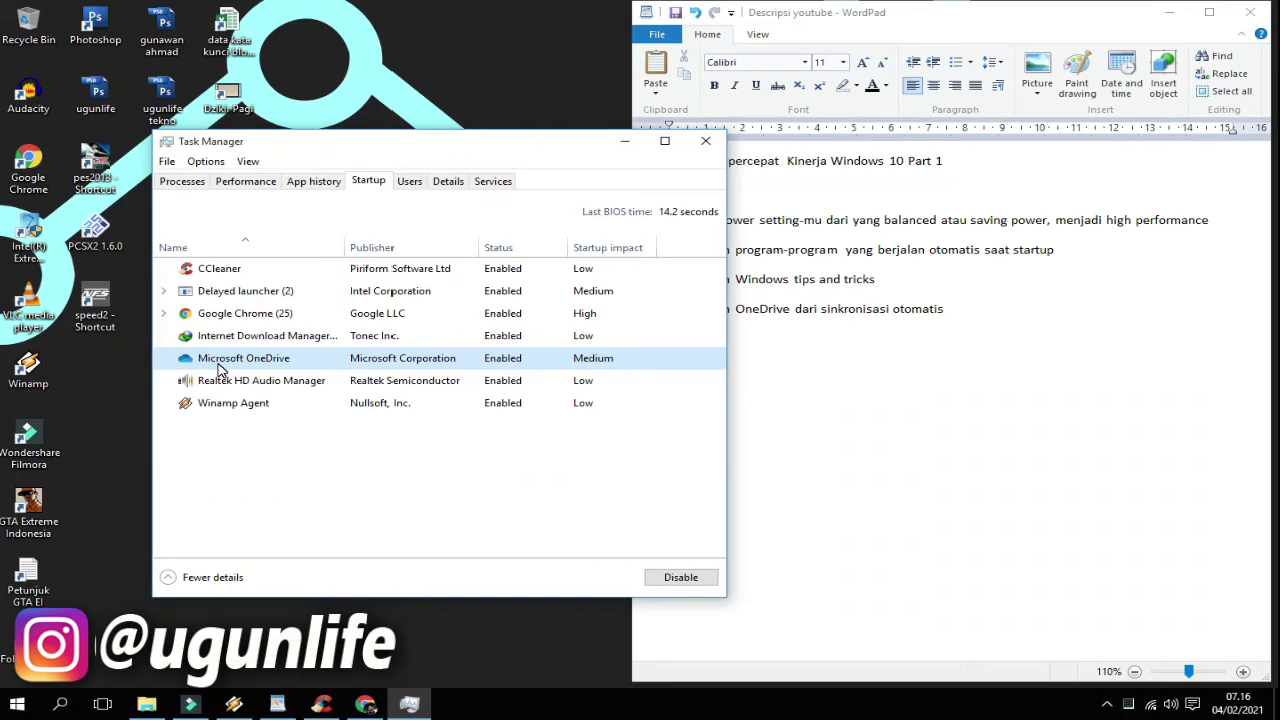
left_click(700, 579)
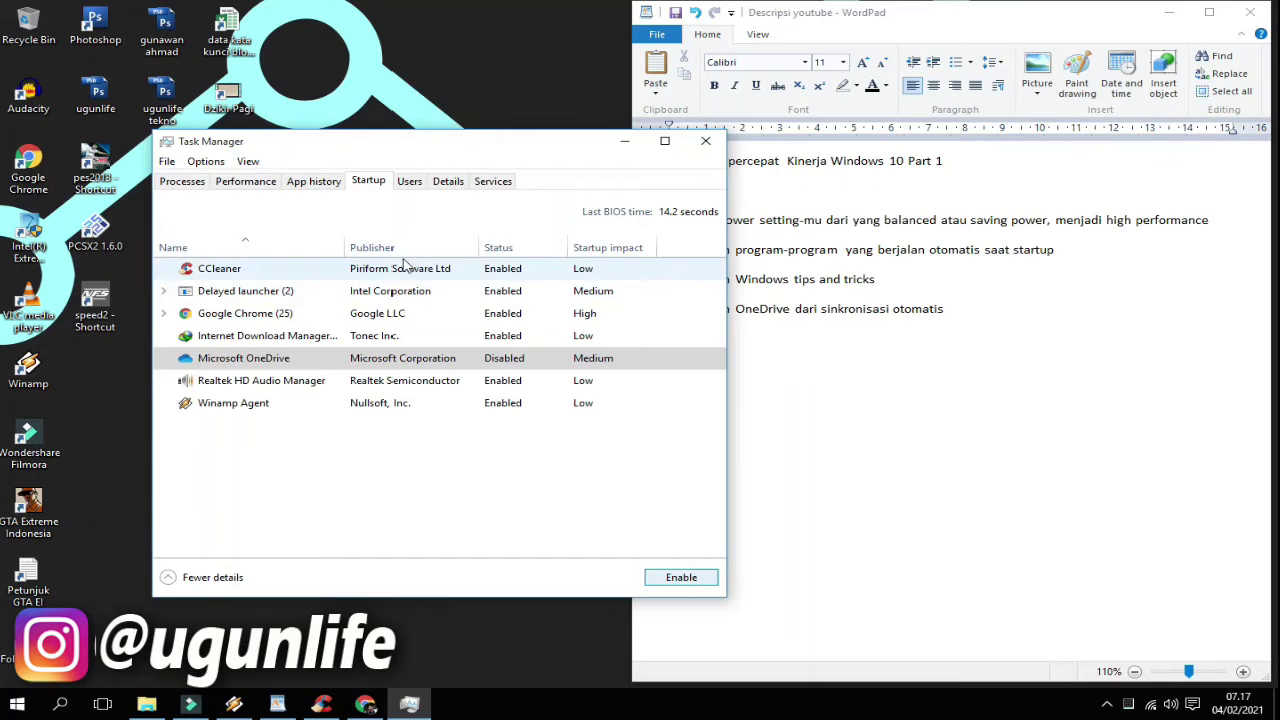
left_click(708, 141)
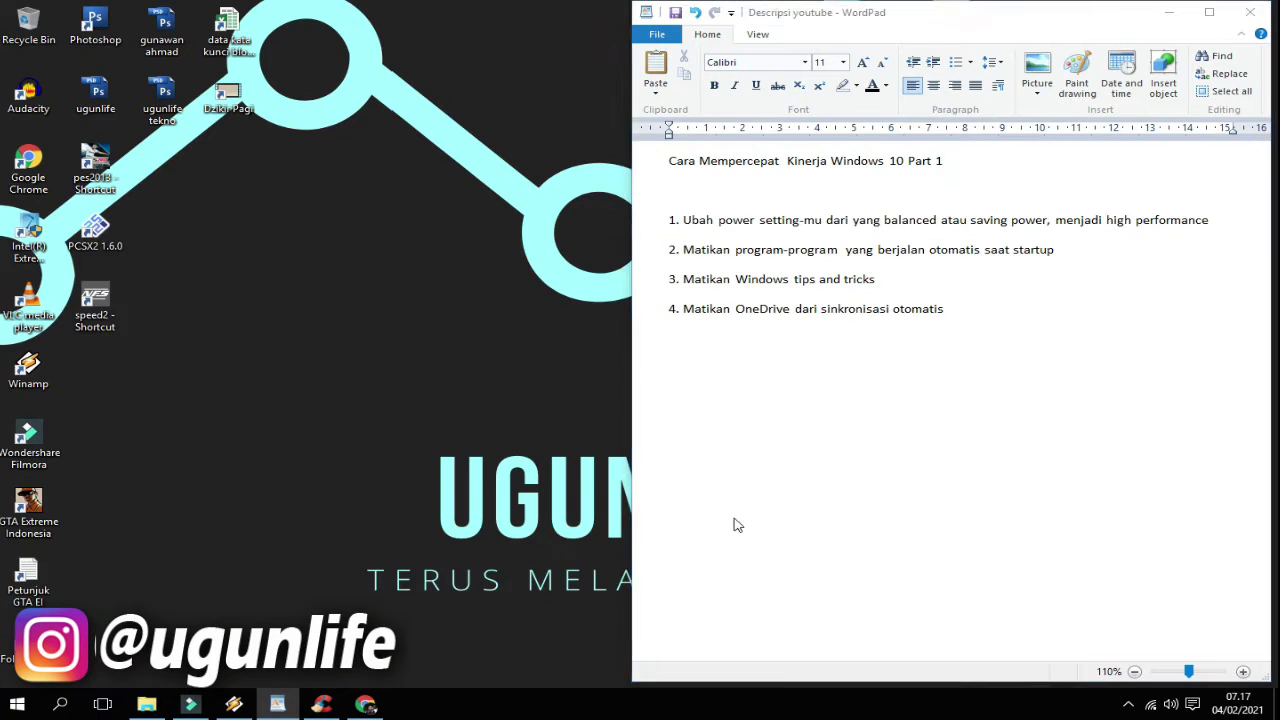
Turn off "Show me tips about Windows" in the system's notification settings and close Settings
key("super")
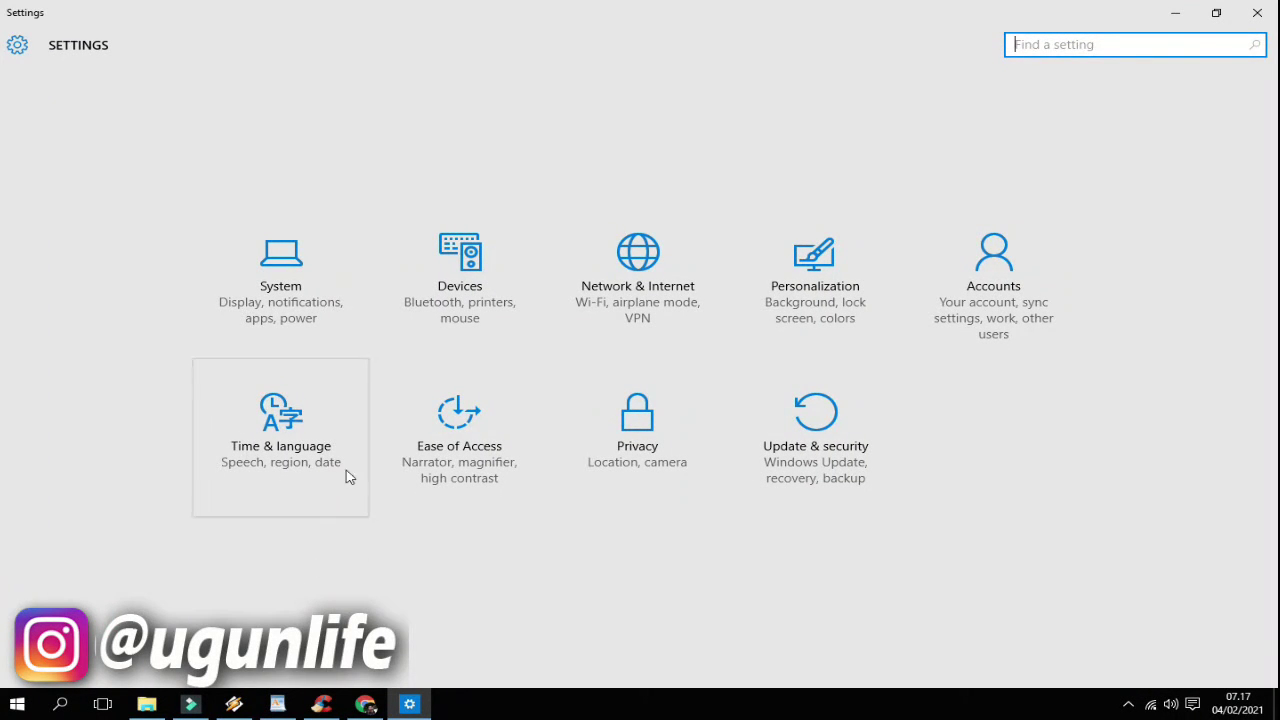
left_click(300, 288)
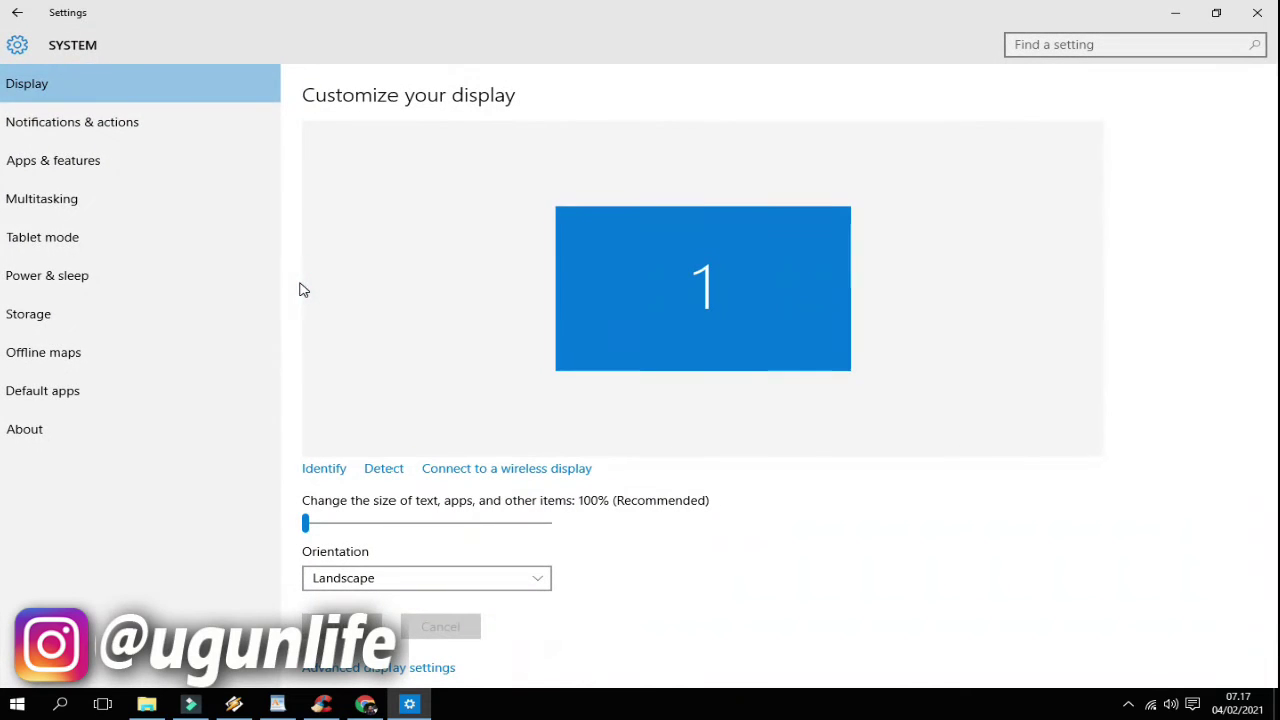
left_click(108, 124)
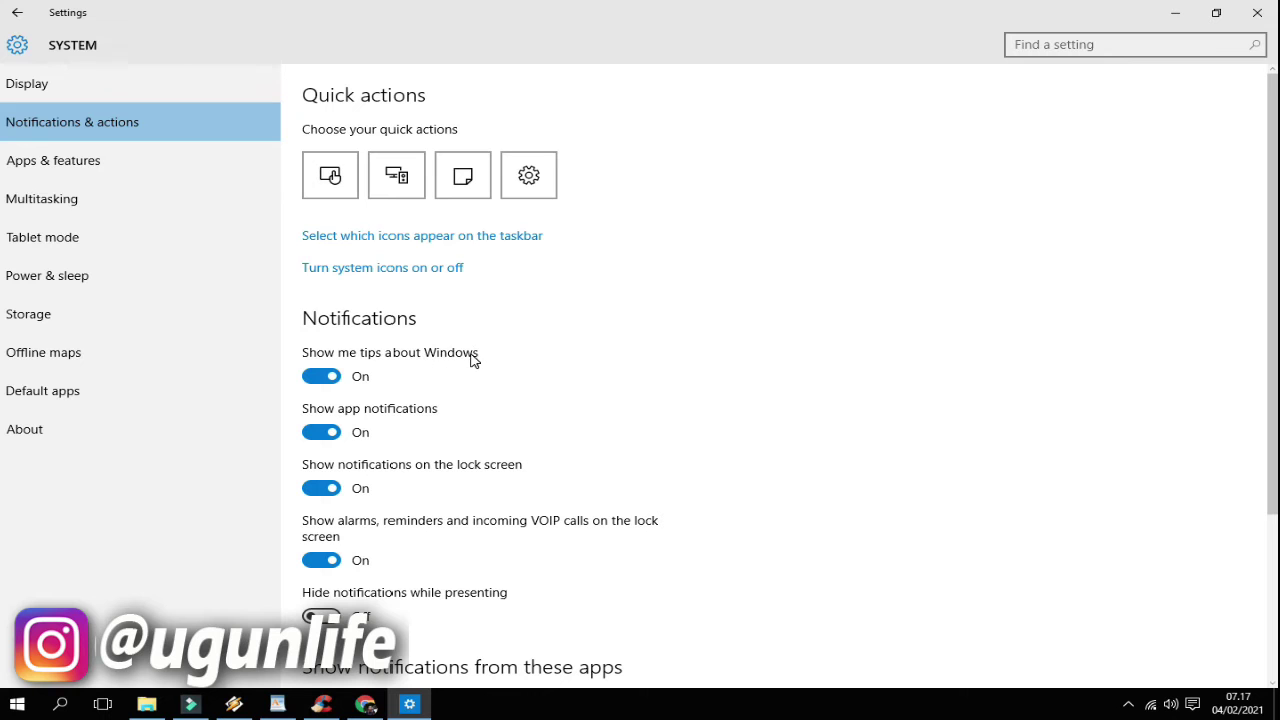
left_click(312, 380)
scroll(708, 290, "down", 3)
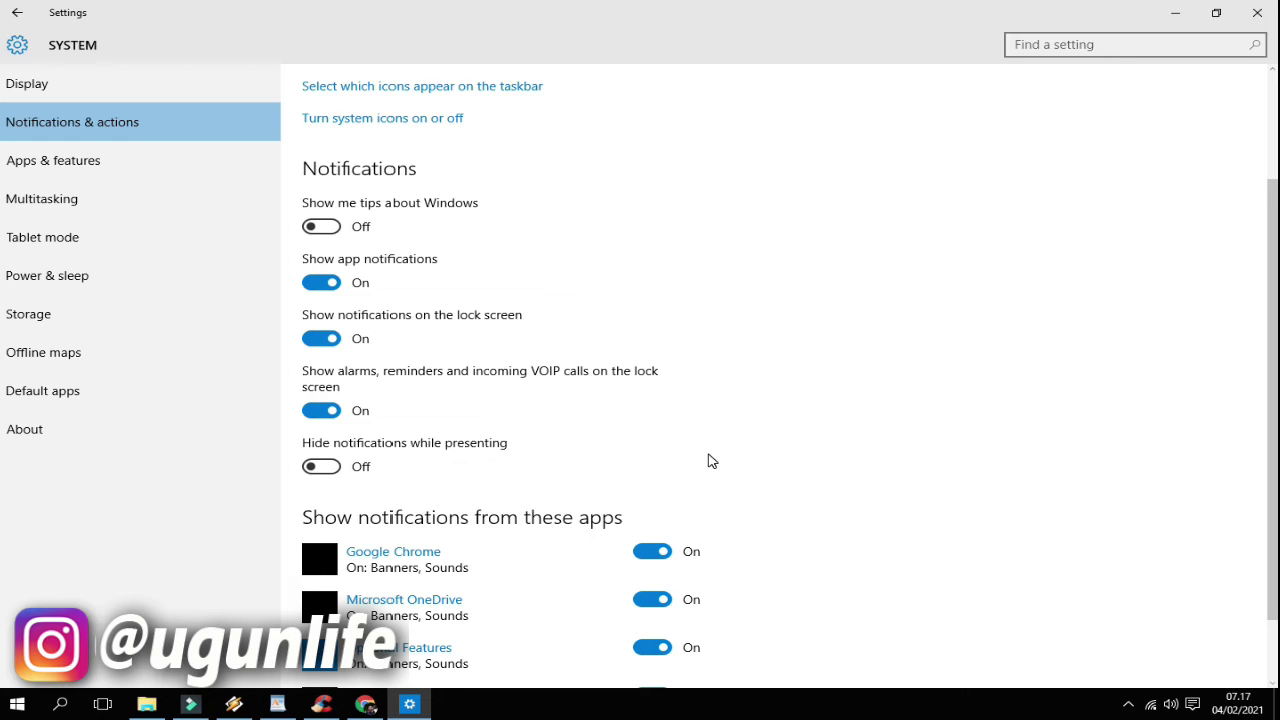
left_click(1257, 12)
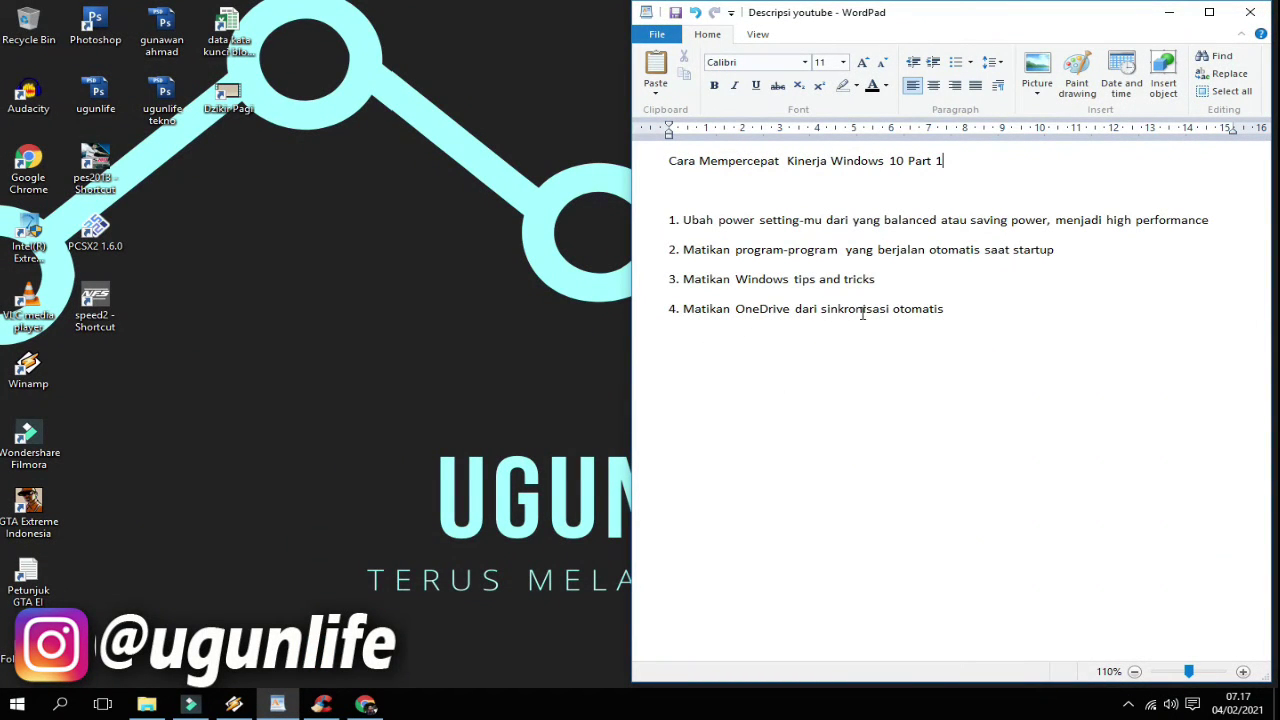
Unlink the OneDrive account from this PC in the OneDrive settings and dismiss the OneDrive setup window
left_click(1129, 705)
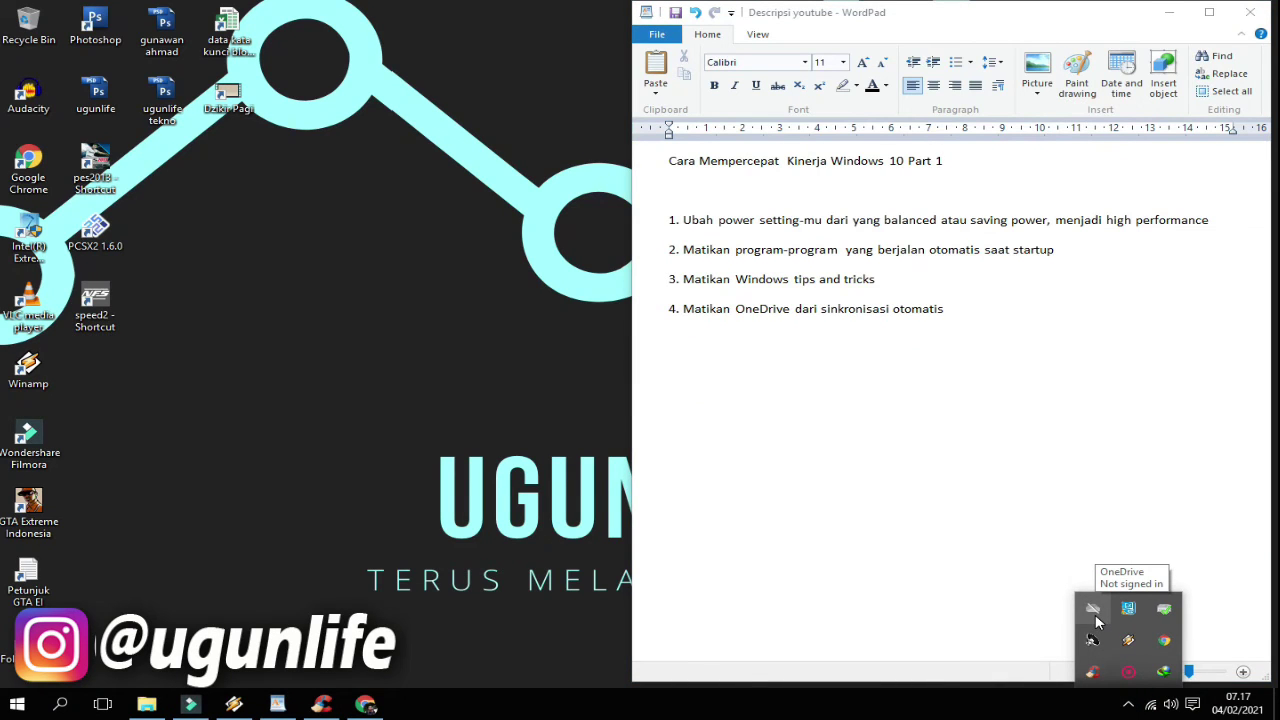
right_click(1094, 612)
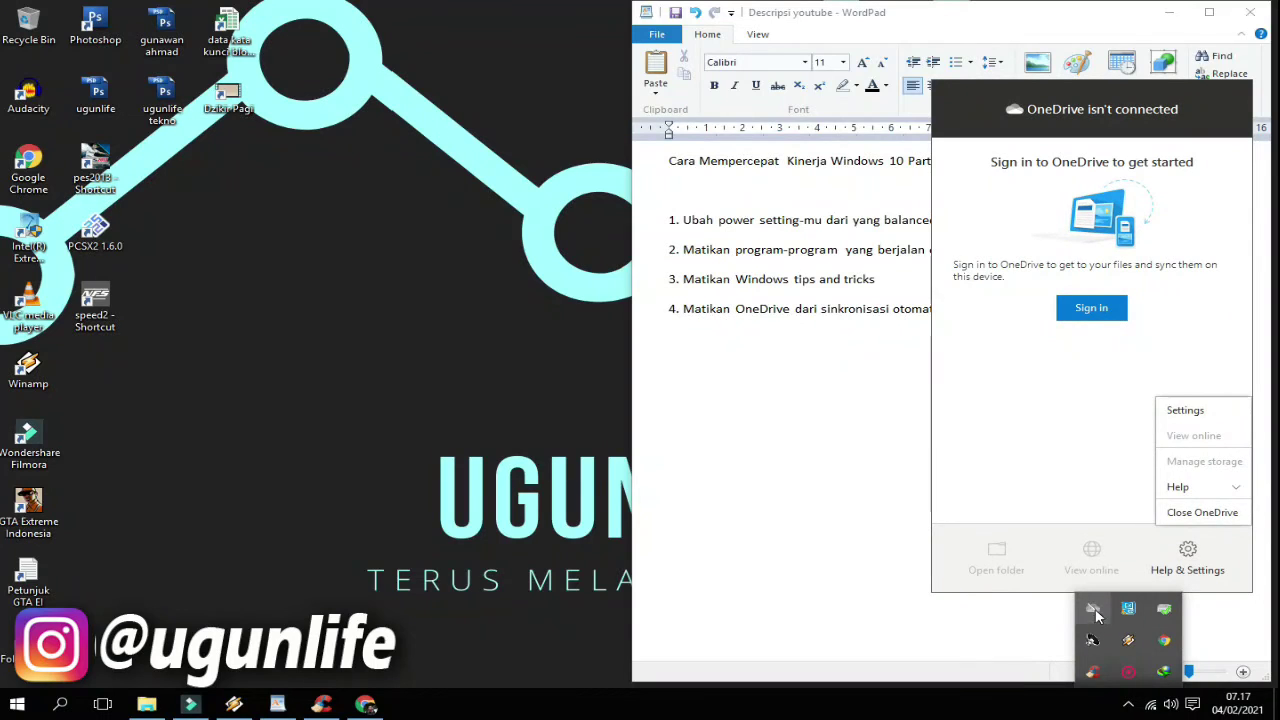
left_click(1190, 410)
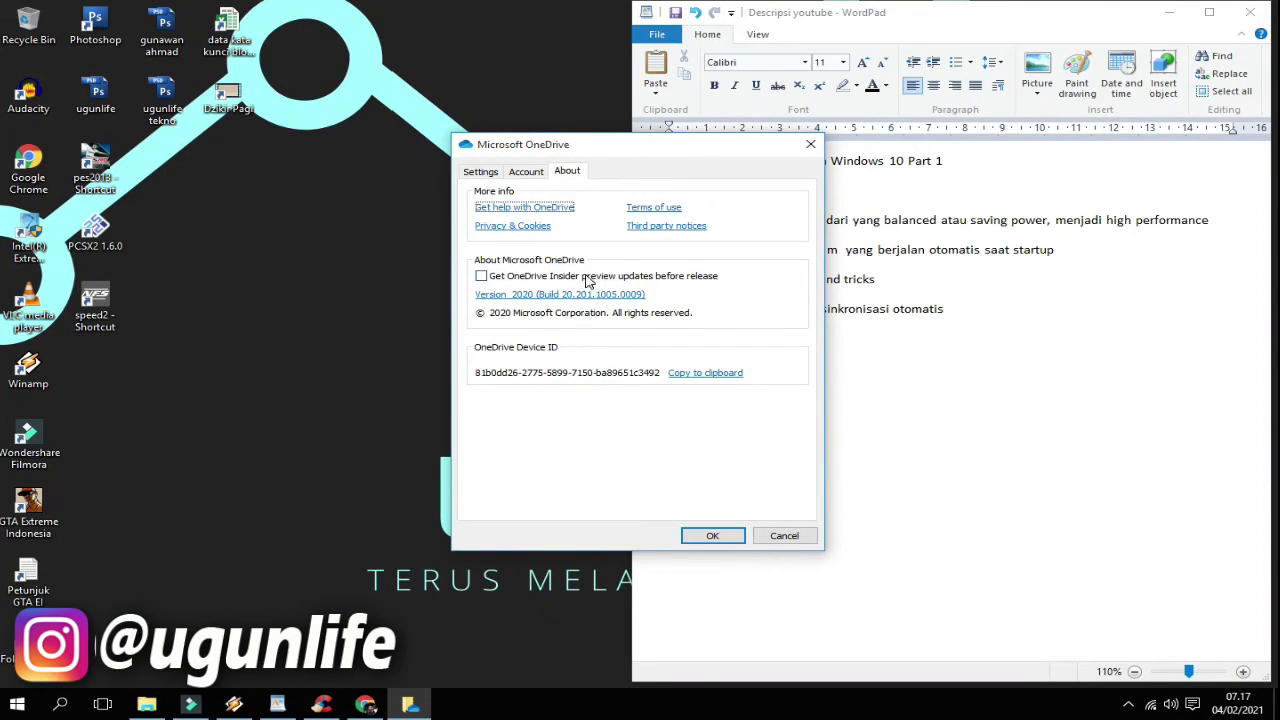
left_click(533, 175)
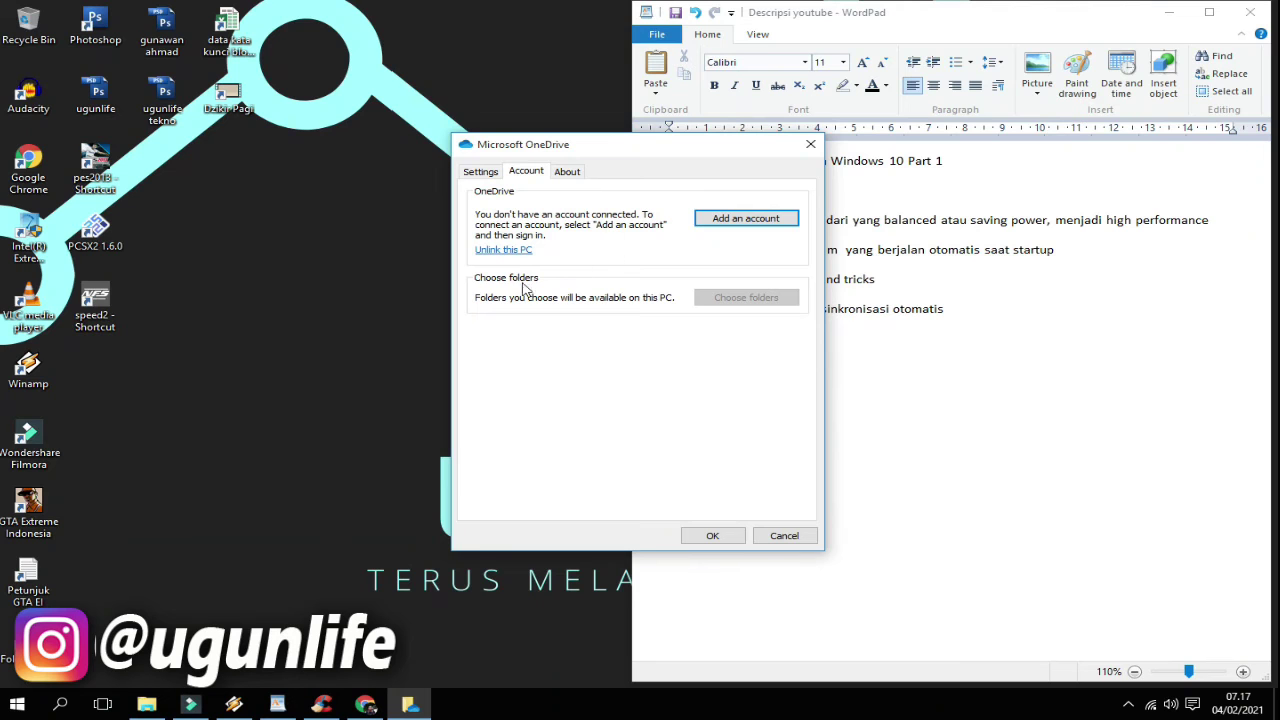
left_click(497, 251)
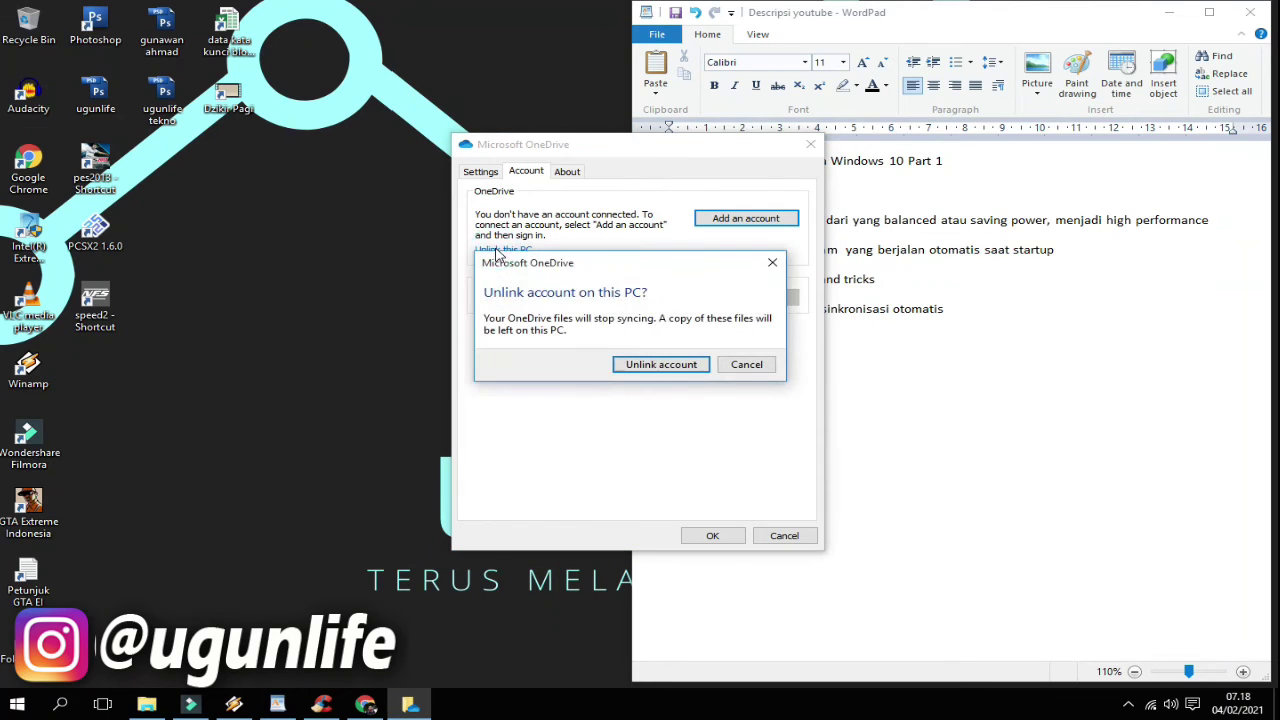
left_click(645, 366)
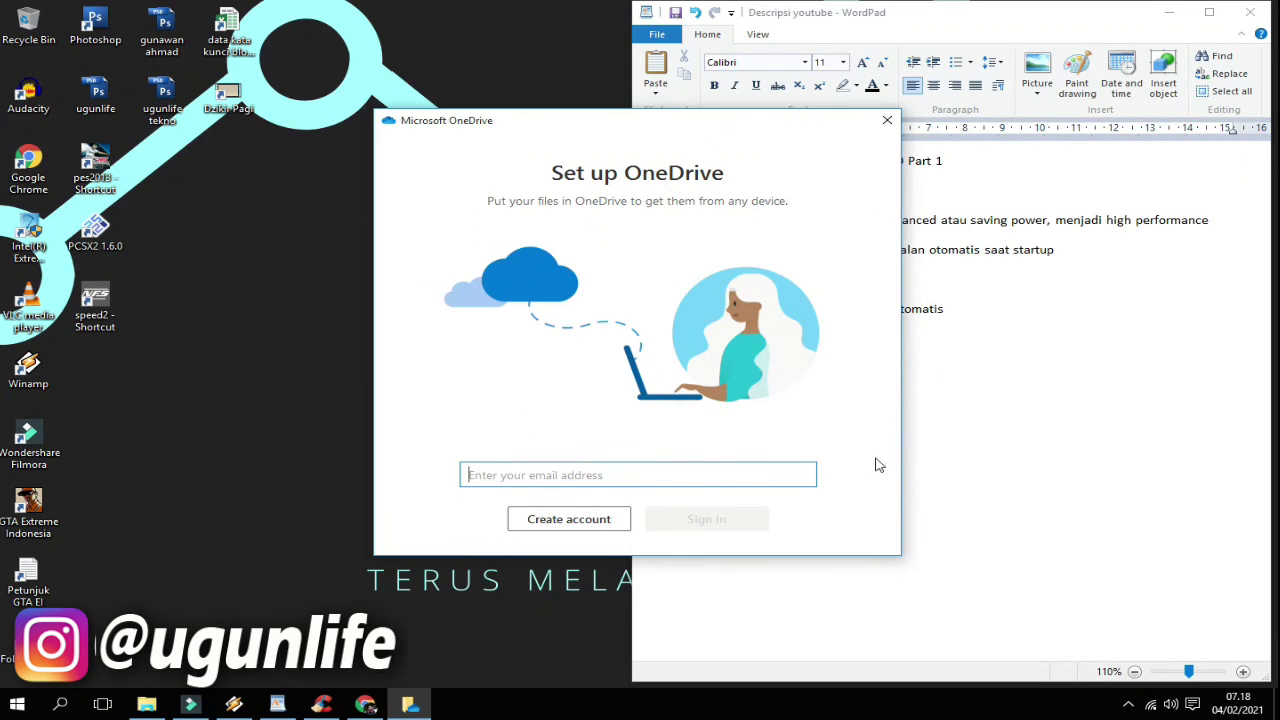
left_click(887, 121)
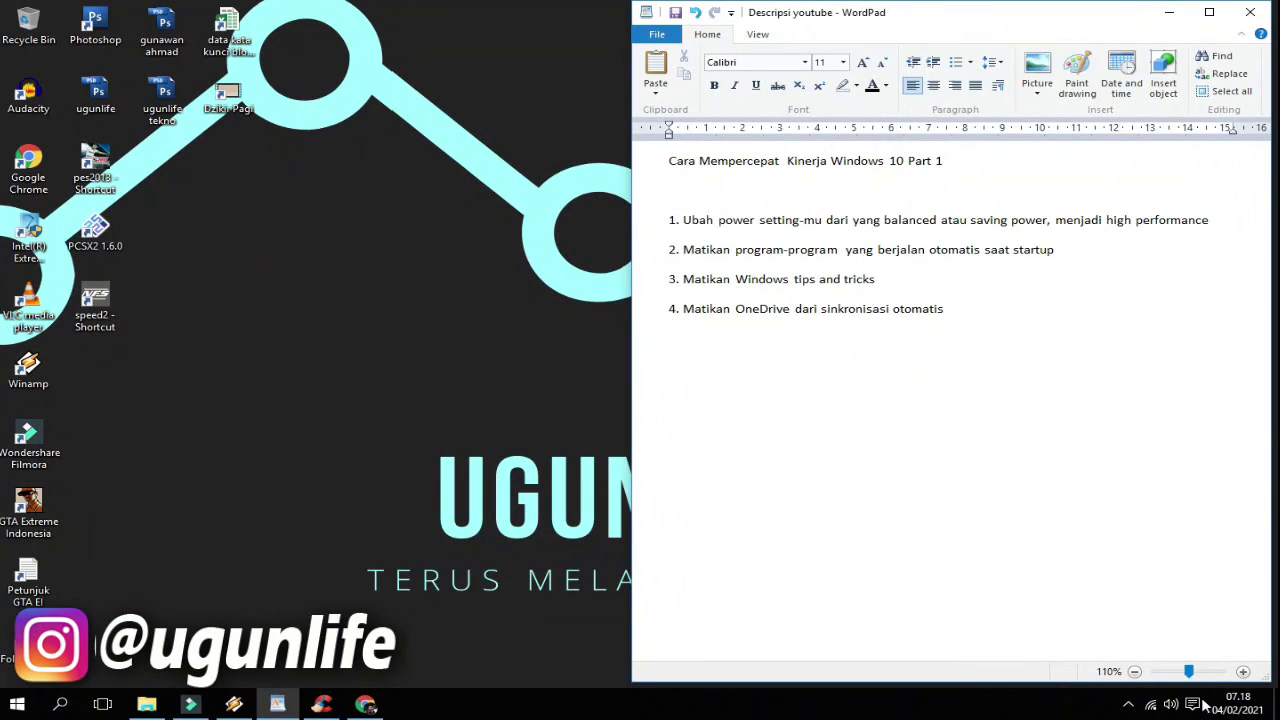
Check the account link status in the OneDrive settings and close the dialog
left_click(1129, 704)
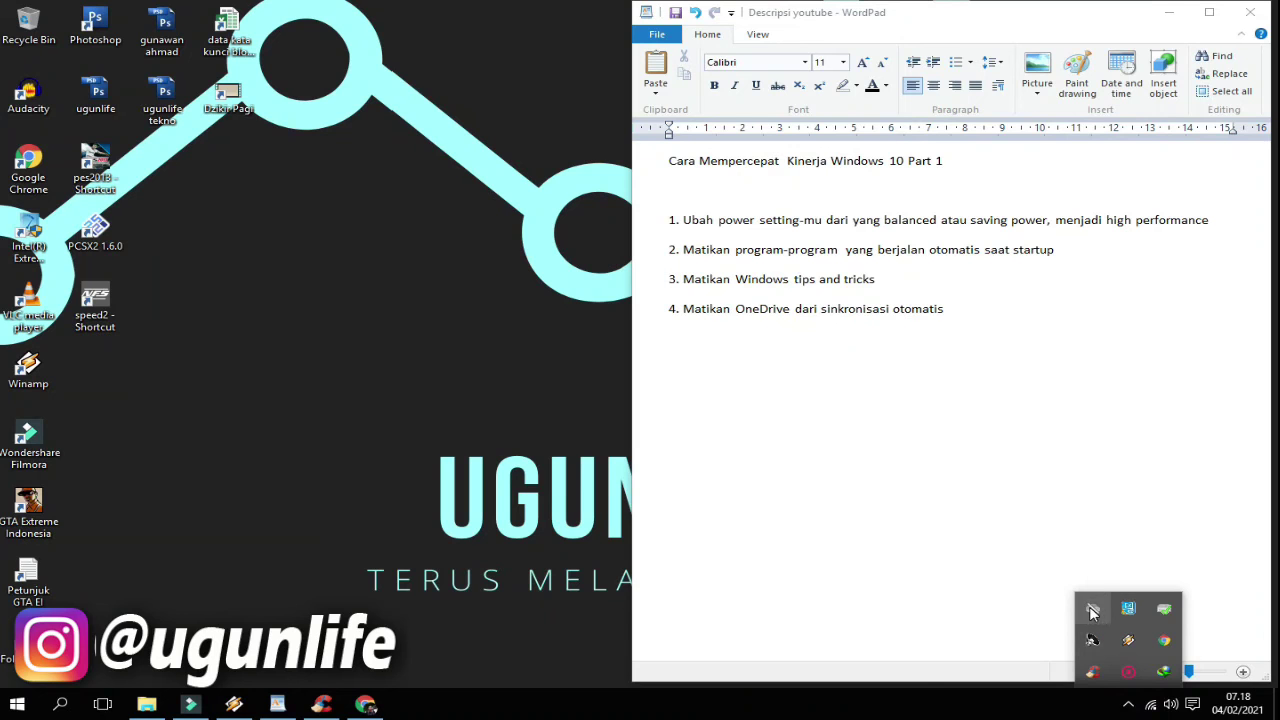
right_click(1092, 612)
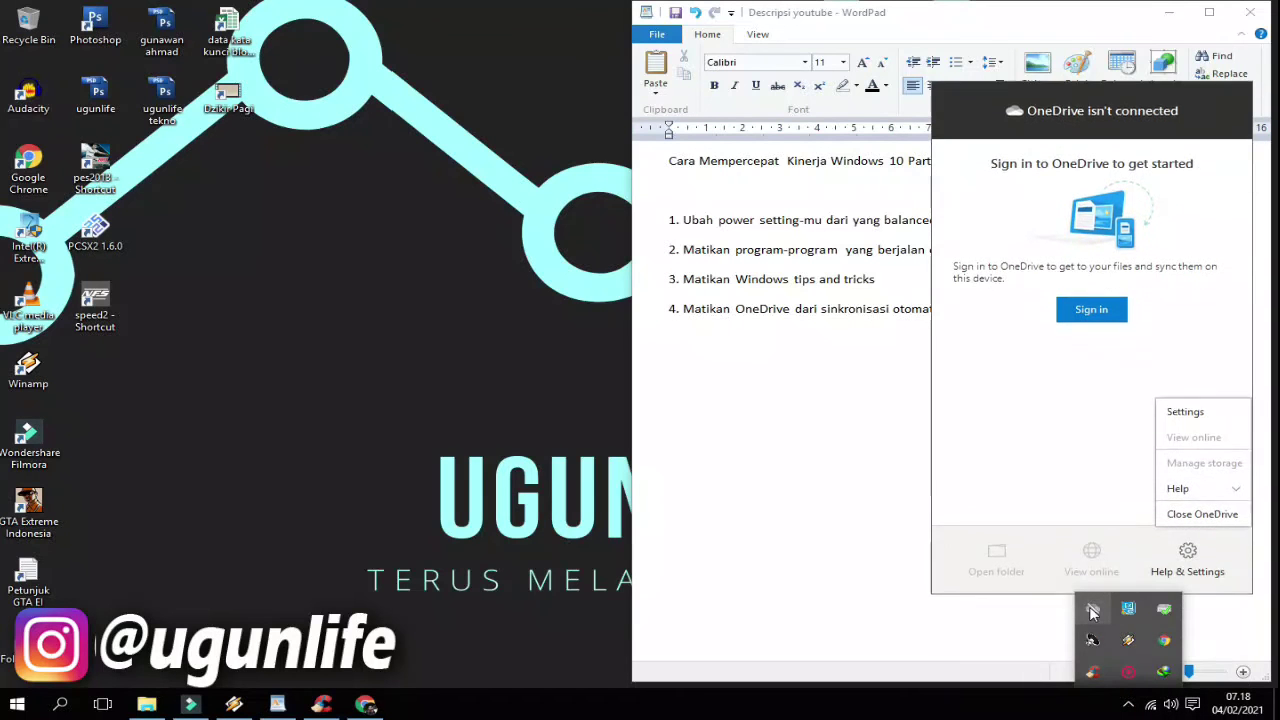
left_click(1192, 412)
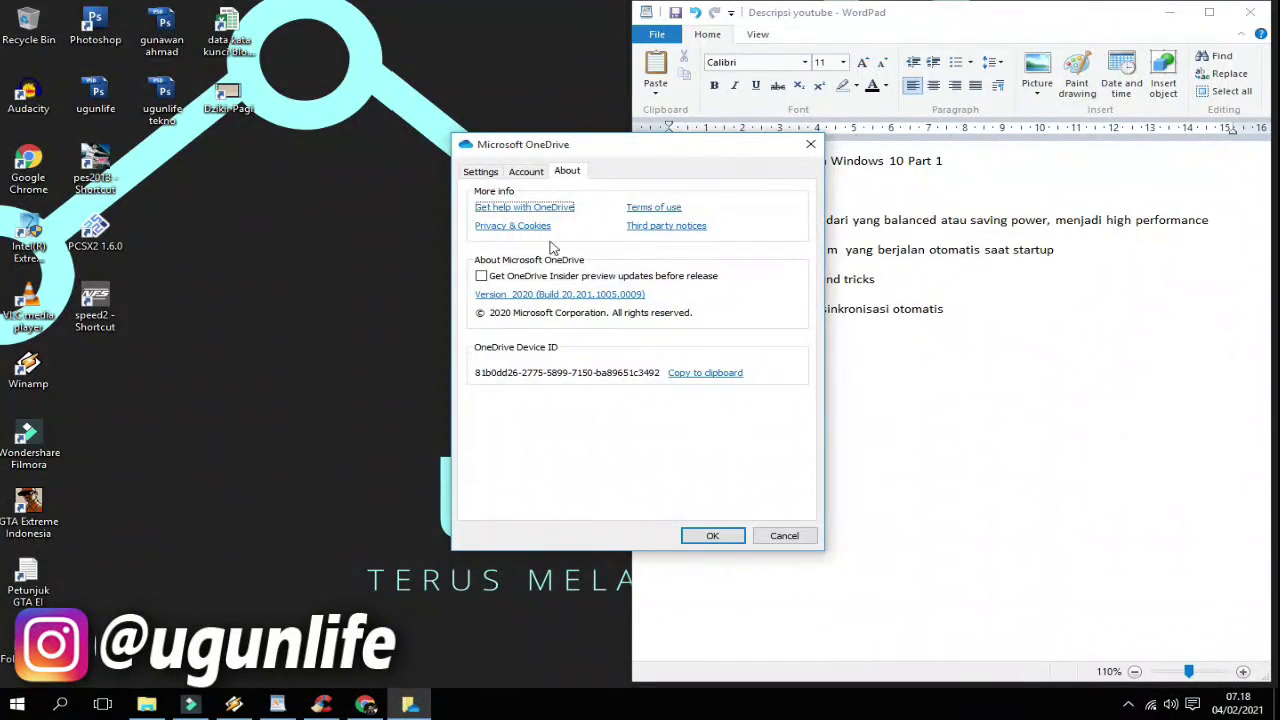
left_click(526, 171)
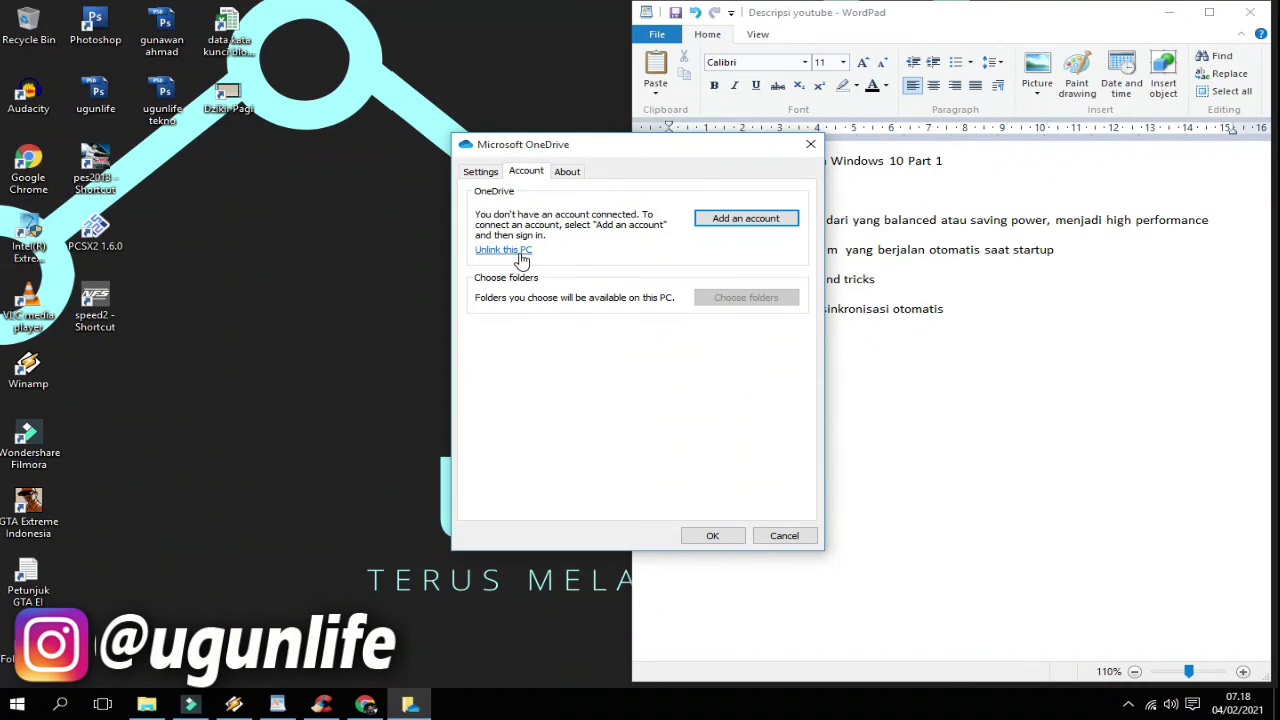
left_click(729, 538)
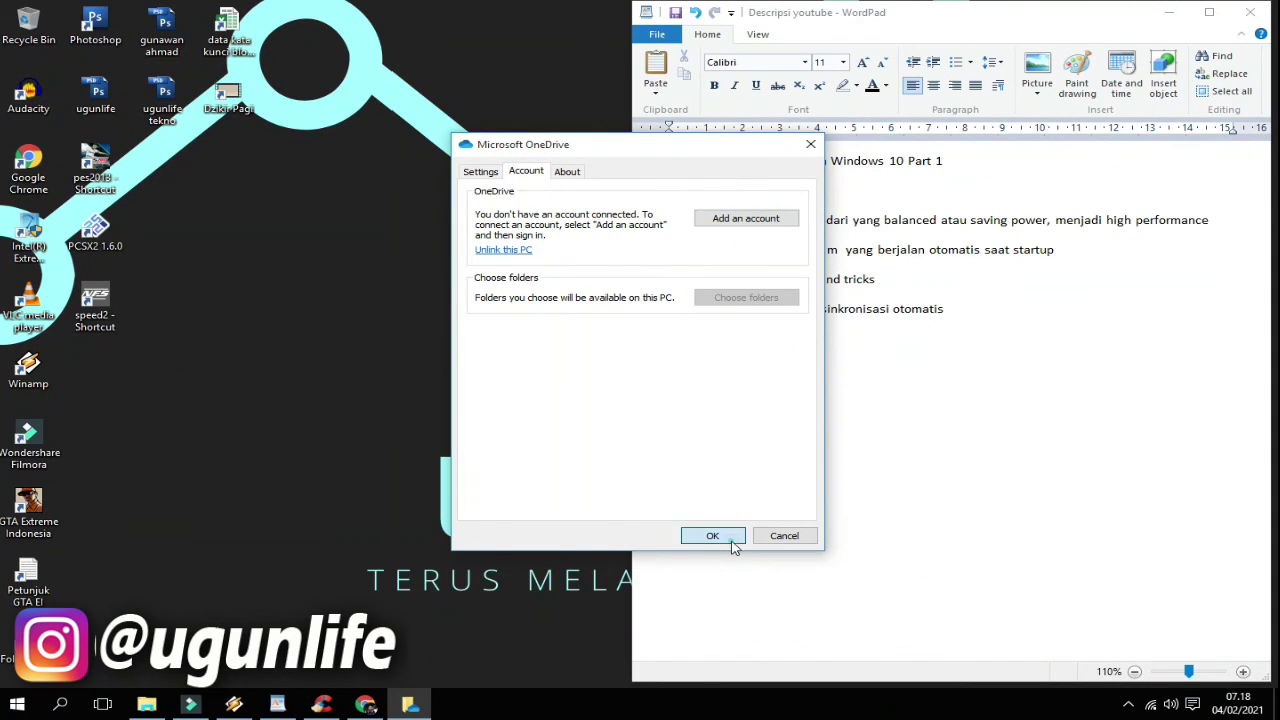